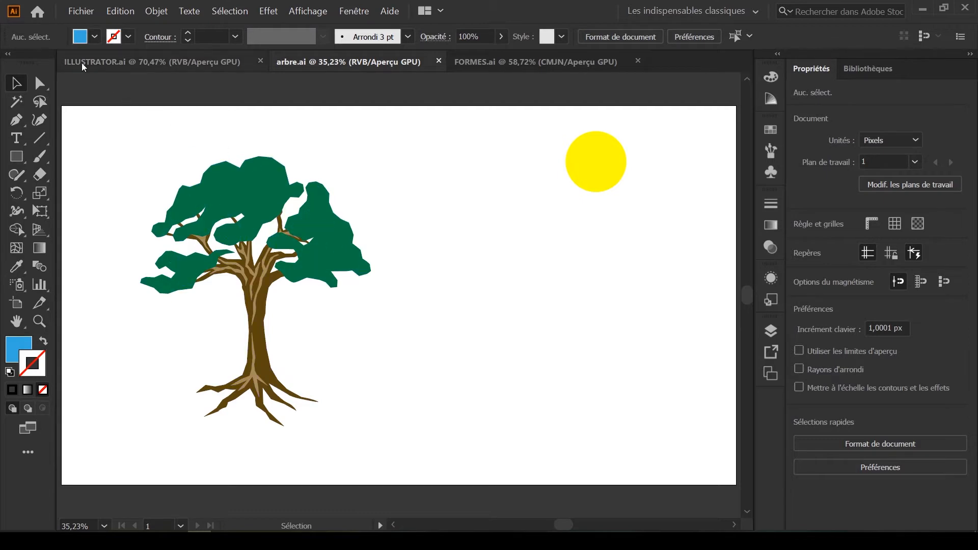
Look through the open documents ILLUSTRATOR.ai and arbre.ai, ending on FORMES.ai
{"action": "left_click", "coordinate": [201, 65]}
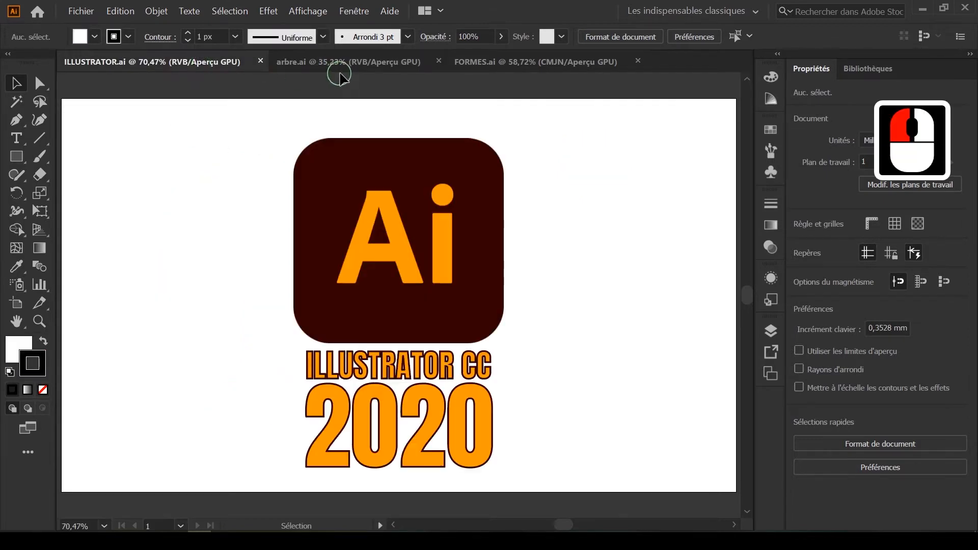
{"action": "left_click", "coordinate": [341, 66]}
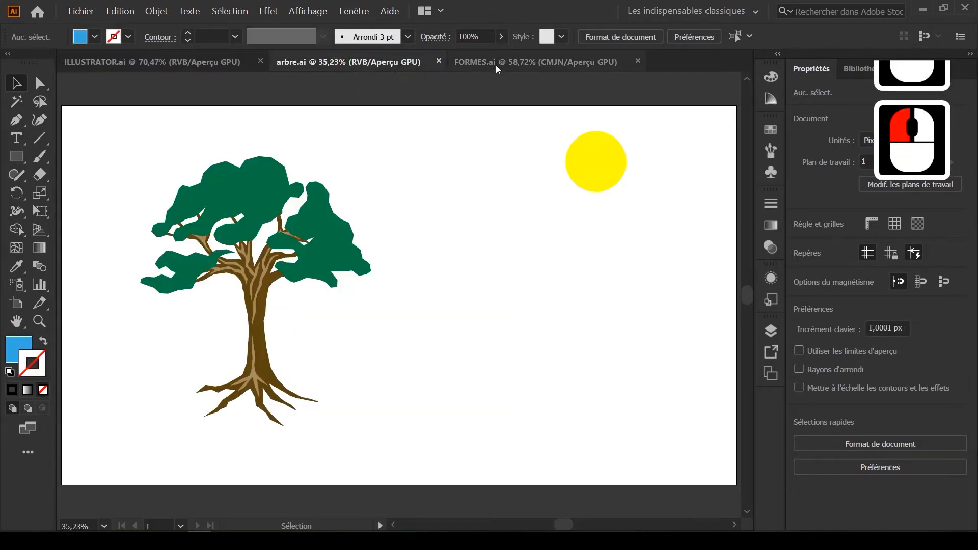
{"action": "left_click", "coordinate": [497, 63]}
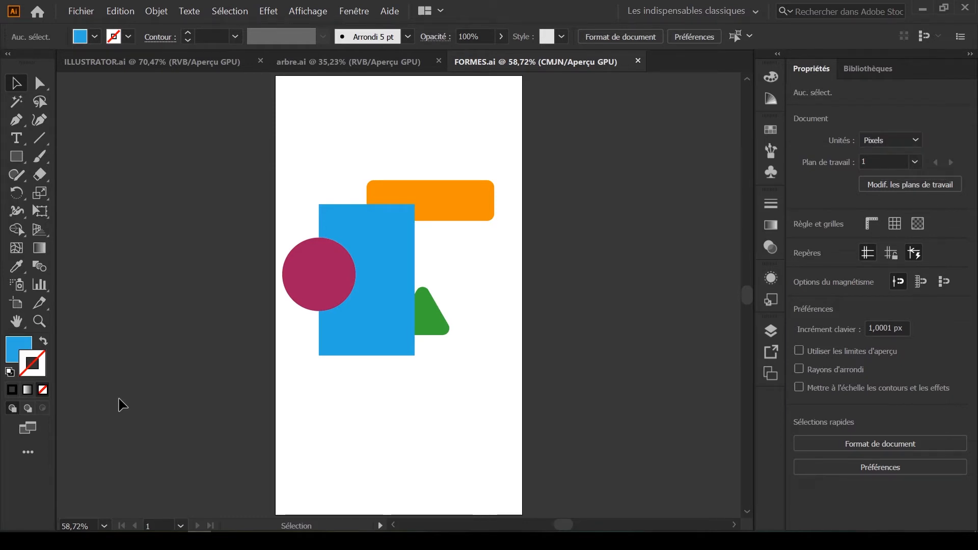
View FORMES.ai in full-screen mode with menus and in full-screen mode without menus, and return to the normal screen mode
{"action": "left_click", "coordinate": [33, 429]}
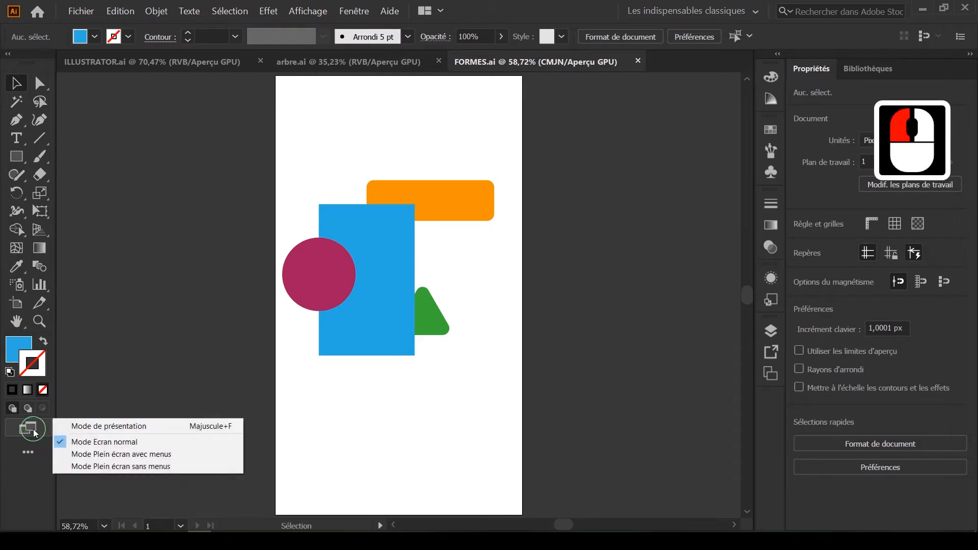
{"action": "left_click", "coordinate": [133, 455]}
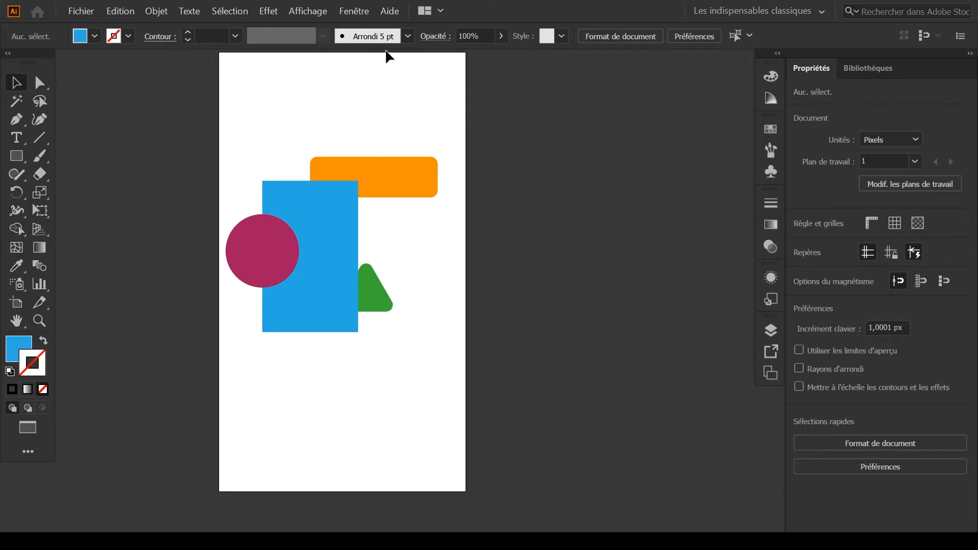
{"action": "left_click", "coordinate": [23, 425]}
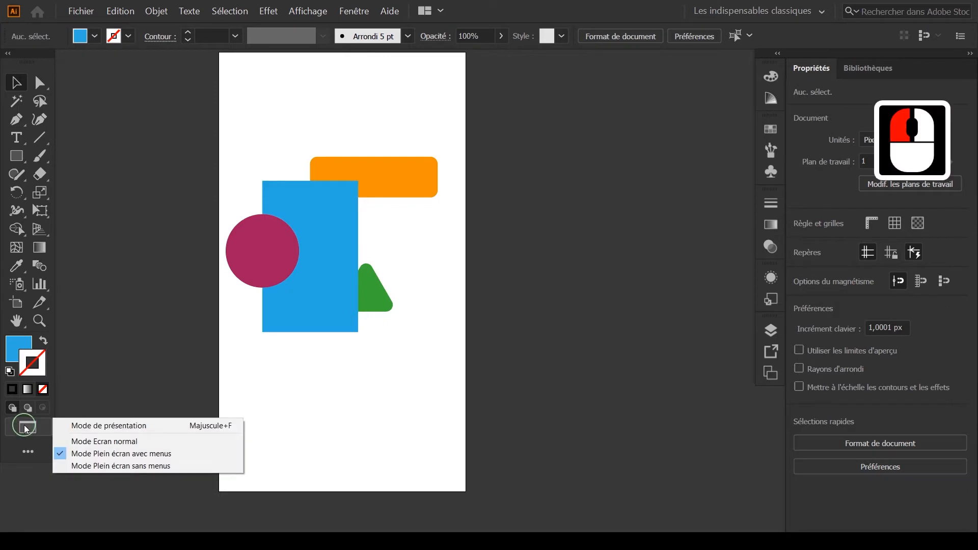
{"action": "left_click", "coordinate": [85, 467]}
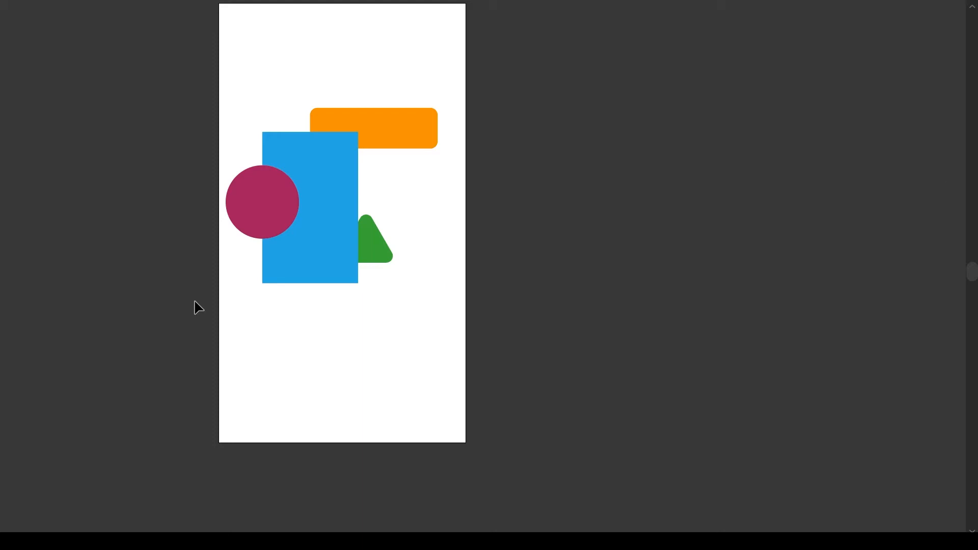
{"action": "key", "text": "Escape"}
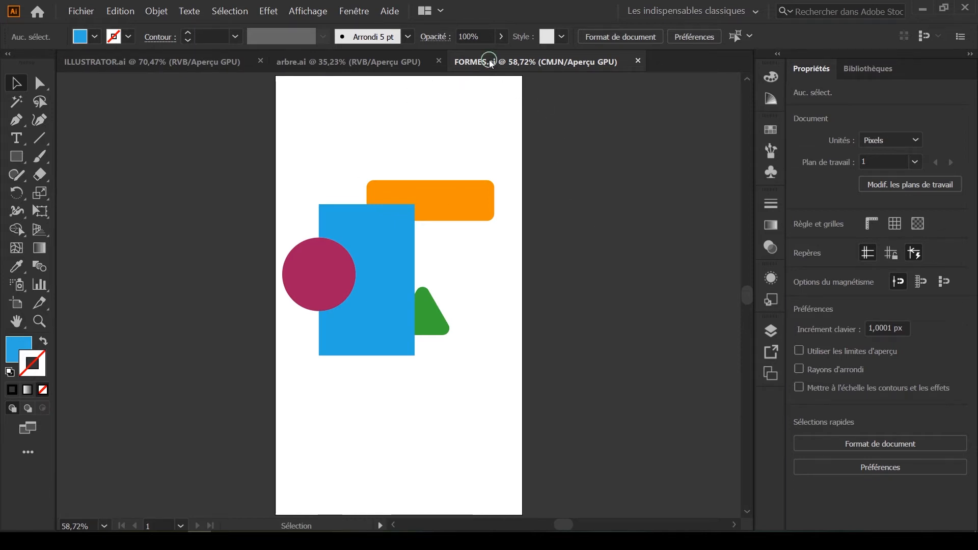
Reorder the document tabs so that FORMES.ai sits between ILLUSTRATOR.ai and arbre.ai
{"action": "left_click_drag", "start_coordinate": [490, 63], "coordinate": [302, 66]}
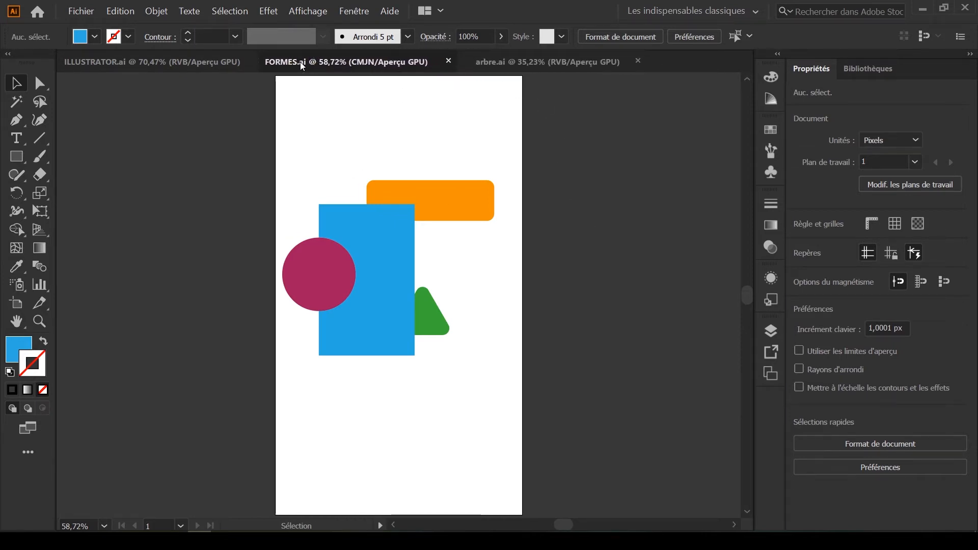
{"action": "left_click_drag", "start_coordinate": [166, 60], "coordinate": [381, 54]}
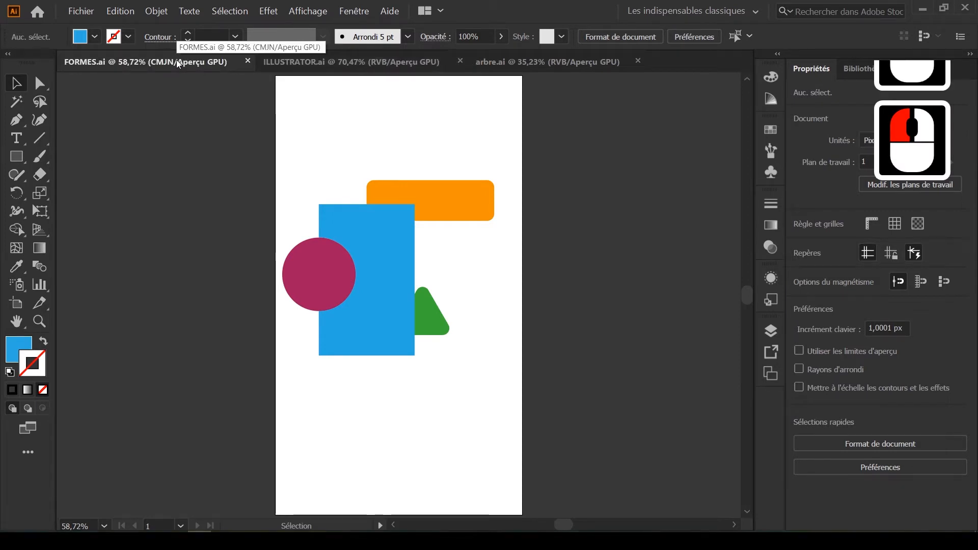
{"action": "left_click_drag", "start_coordinate": [179, 60], "coordinate": [399, 63]}
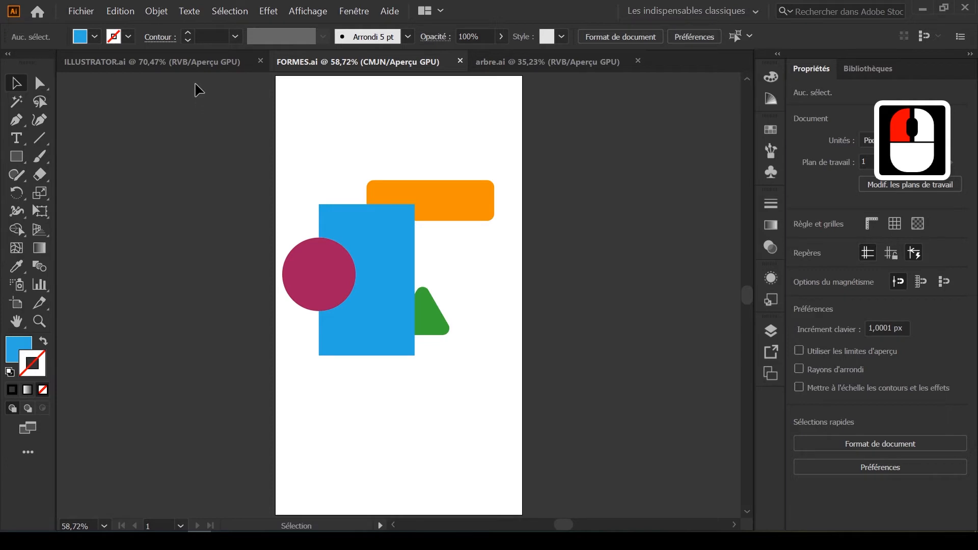
Move FORMES.ai into its own floating window and place it beside the tree in arbre.ai with its artboard in view
{"action": "right_click", "coordinate": [345, 64]}
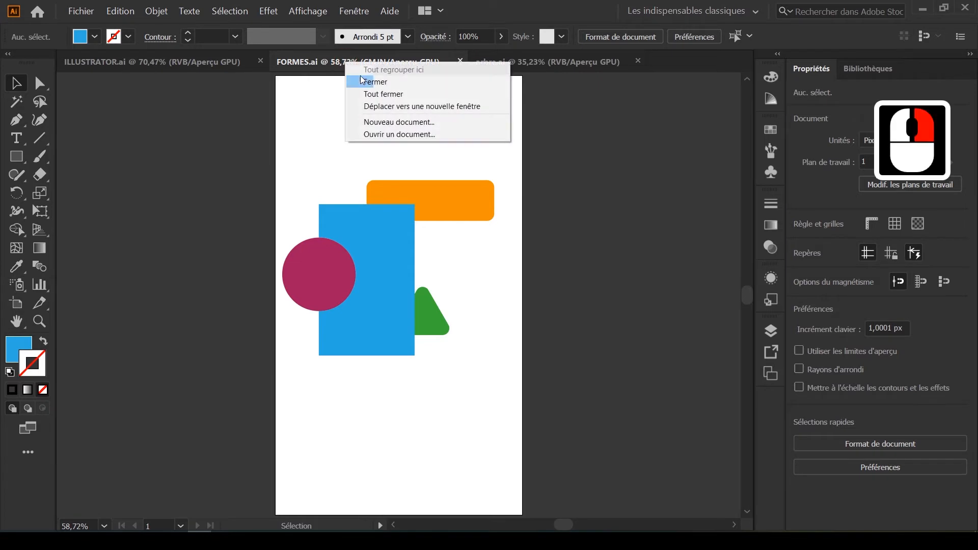
{"action": "left_click", "coordinate": [370, 106]}
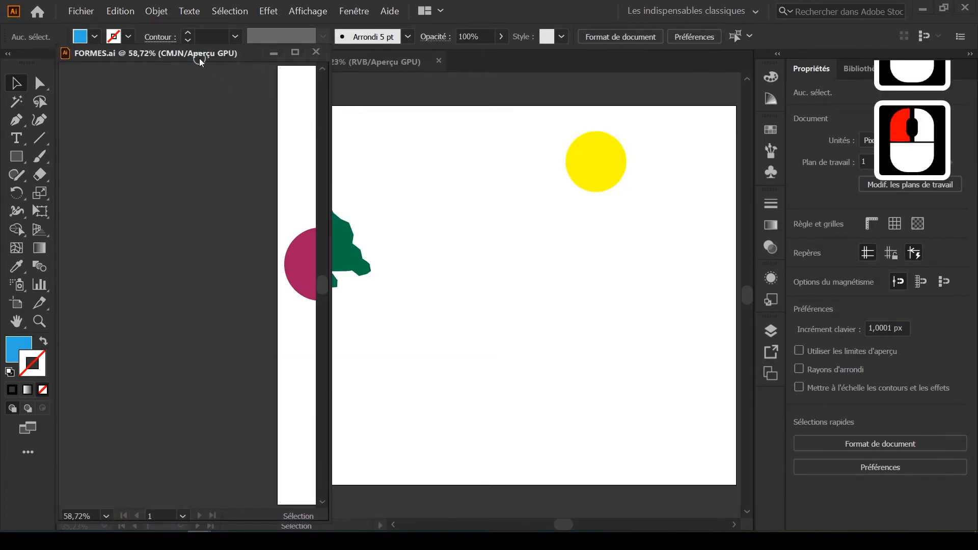
{"action": "left_click_drag", "start_coordinate": [202, 57], "coordinate": [585, 108]}
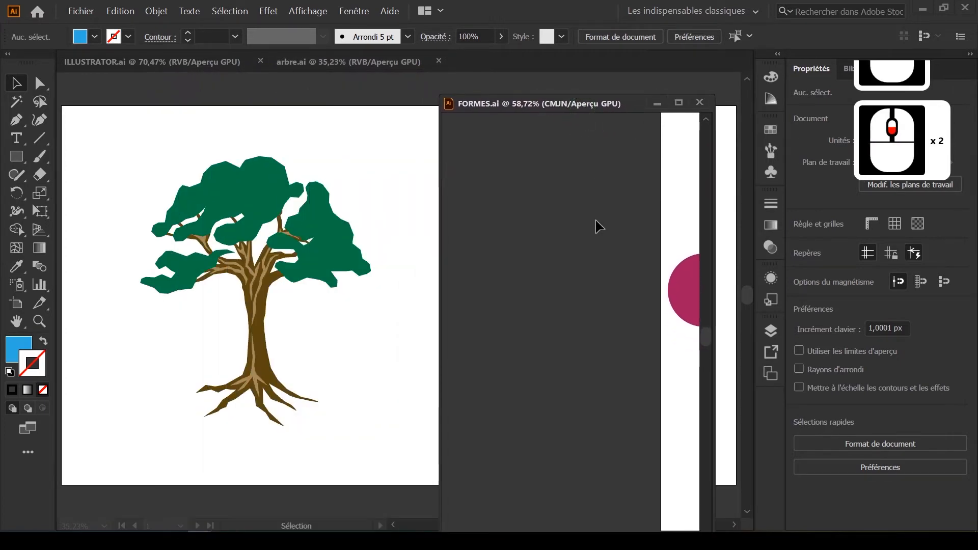
{"action": "scroll", "coordinate": [596, 226], "scroll_direction": "down", "scroll_amount": 3, "text": "alt"}
{"action": "scroll", "coordinate": [606, 230], "scroll_direction": "down", "scroll_amount": 2, "text": "alt"}
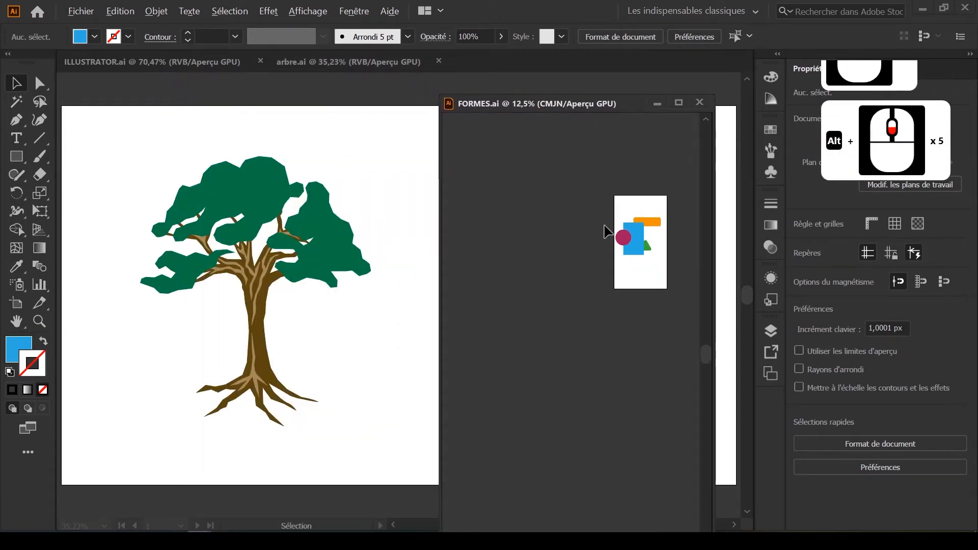
{"action": "key", "text": "space"}
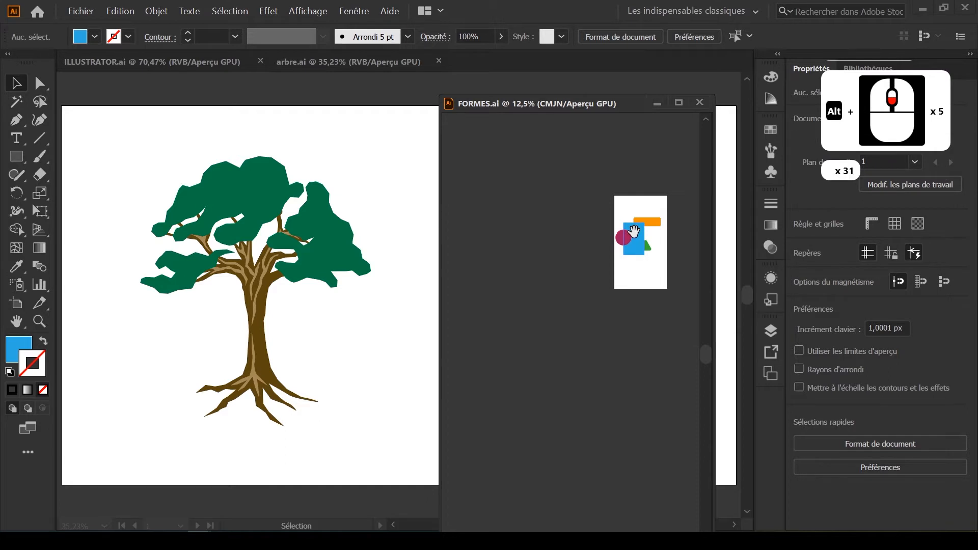
{"action": "left_click_drag", "start_coordinate": [633, 232], "coordinate": [563, 309]}
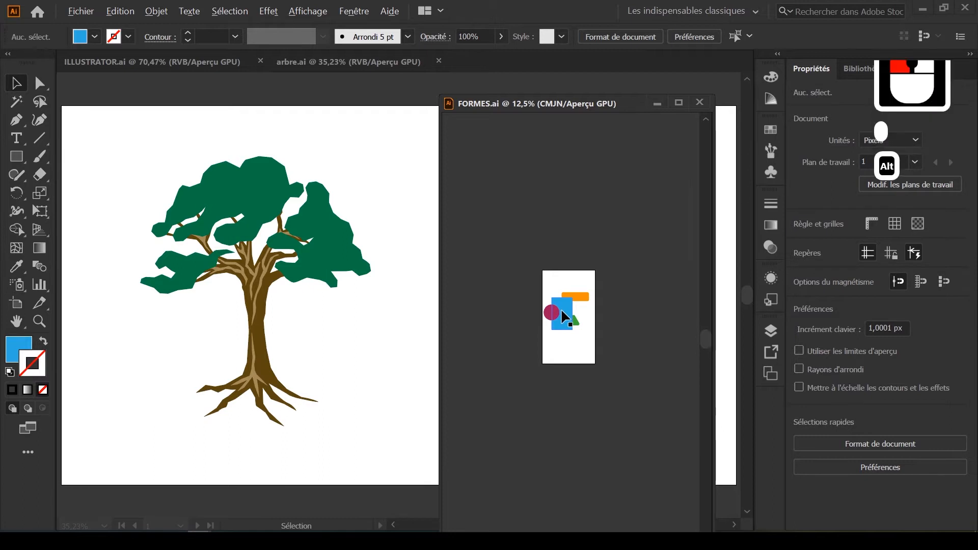
{"action": "scroll", "coordinate": [561, 308], "scroll_direction": "up", "scroll_amount": 4}
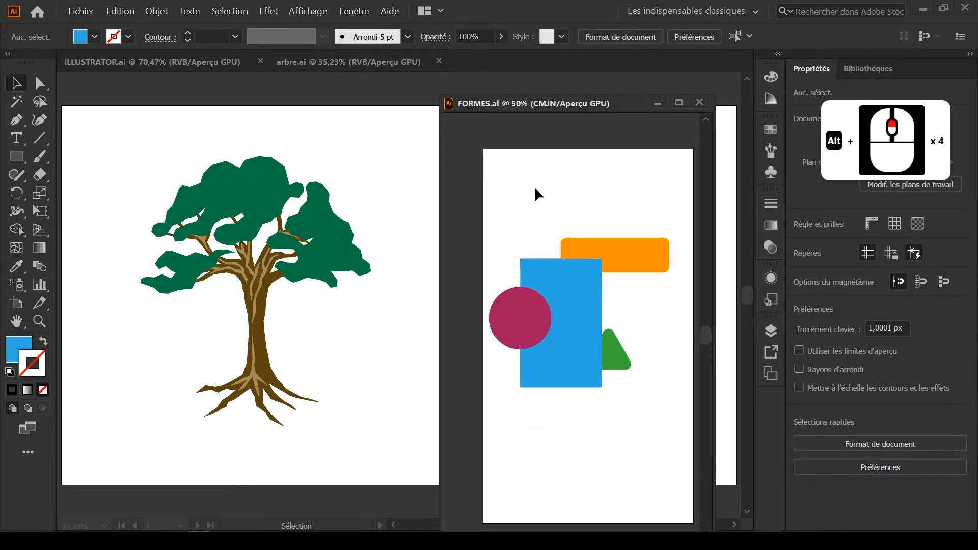
{"action": "left_click_drag", "start_coordinate": [539, 105], "coordinate": [564, 85]}
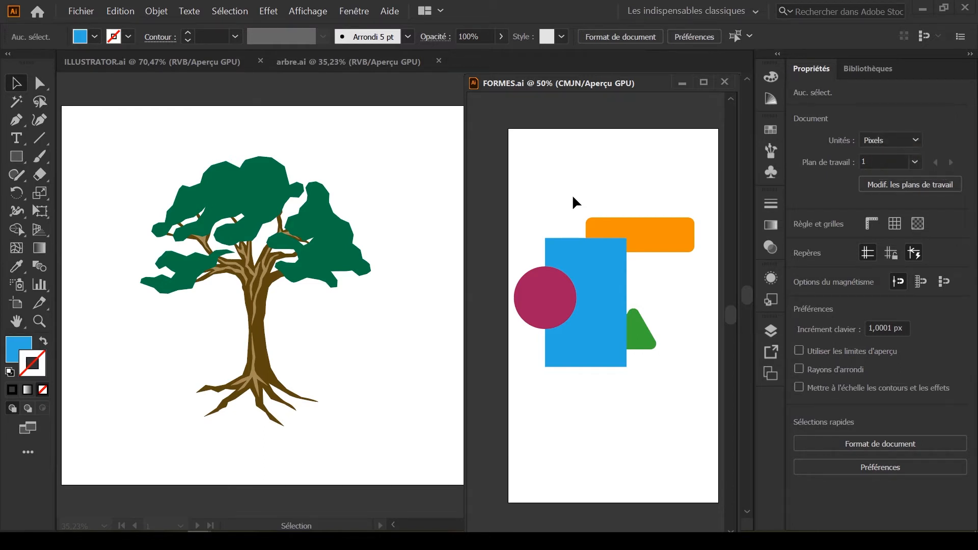
Copy the orange rounded rectangle from FORMES.ai into arbre.ai, placing it beside the top of the tree, and deselect it
{"action": "left_click", "coordinate": [621, 229]}
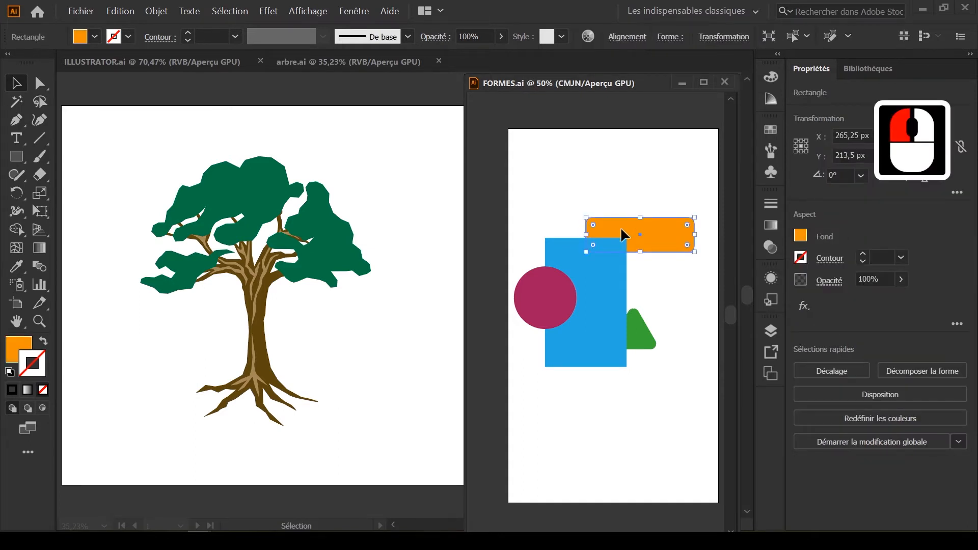
{"action": "left_click_drag", "start_coordinate": [621, 230], "coordinate": [369, 159]}
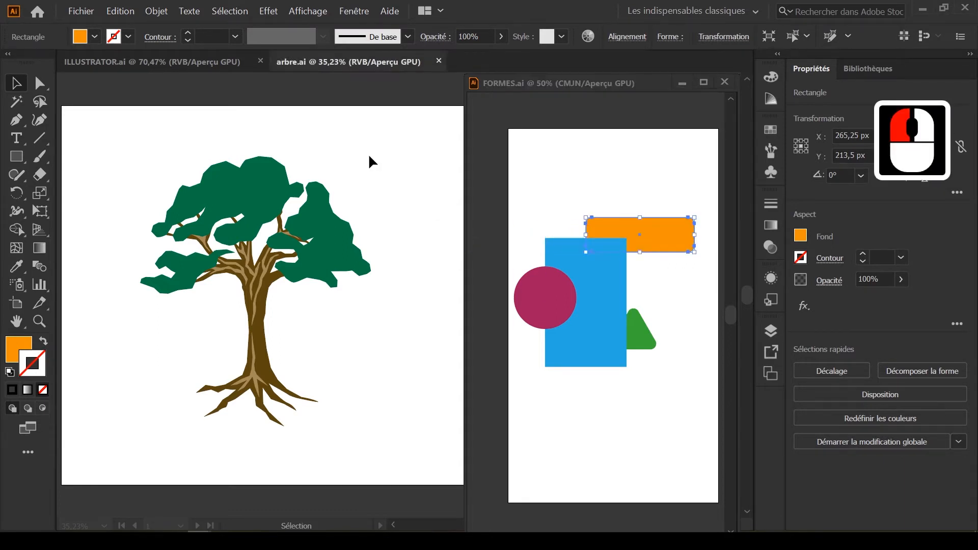
{"action": "left_click", "coordinate": [400, 213]}
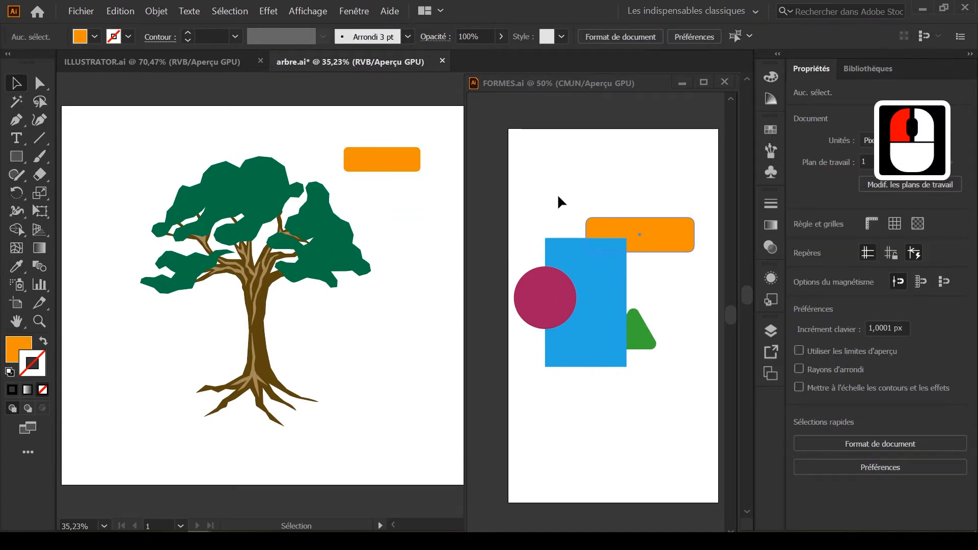
Dock the floating FORMES.ai window back among the document tabs, after arbre.ai
{"action": "left_click", "coordinate": [525, 87]}
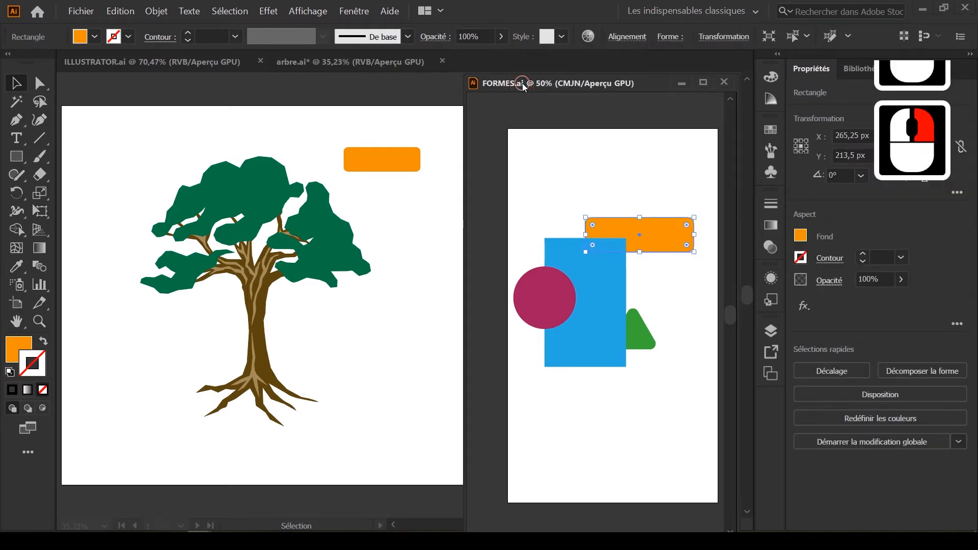
{"action": "left_click", "coordinate": [522, 84]}
{"action": "left_click", "coordinate": [580, 83]}
{"action": "left_click", "coordinate": [567, 83]}
{"action": "left_click_drag", "start_coordinate": [567, 83], "coordinate": [569, 60]}
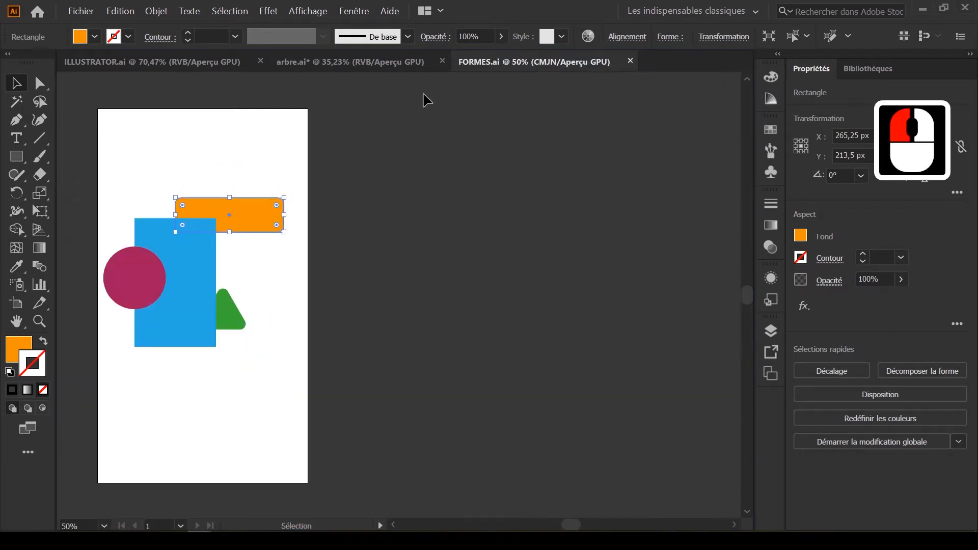
Detach arbre.ai, ILLUSTRATOR.ai and FORMES.ai into three separate floating windows
{"action": "left_click", "coordinate": [352, 63]}
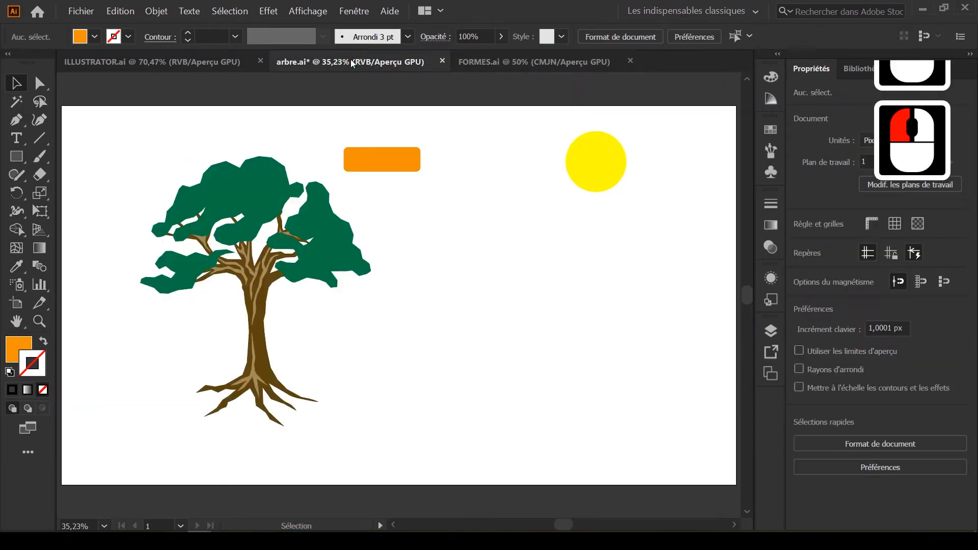
{"action": "left_click_drag", "start_coordinate": [352, 62], "coordinate": [137, 108]}
{"action": "left_click_drag", "start_coordinate": [152, 62], "coordinate": [494, 182]}
{"action": "mouse_move", "coordinate": [201, 62]}
{"action": "left_mouse_down"}
{"action": "mouse_move", "coordinate": [249, 121]}
{"action": "mouse_move", "coordinate": [273, 192]}
{"action": "mouse_move", "coordinate": [277, 248]}
{"action": "left_mouse_up"}
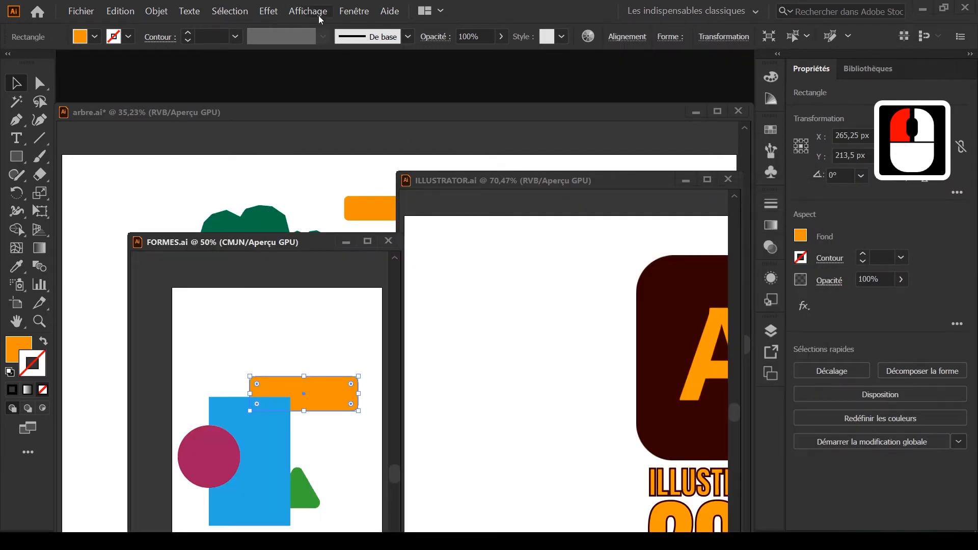
Consolidate all floating document windows back into tabs and bring arbre.ai to the front
{"action": "left_click", "coordinate": [363, 14]}
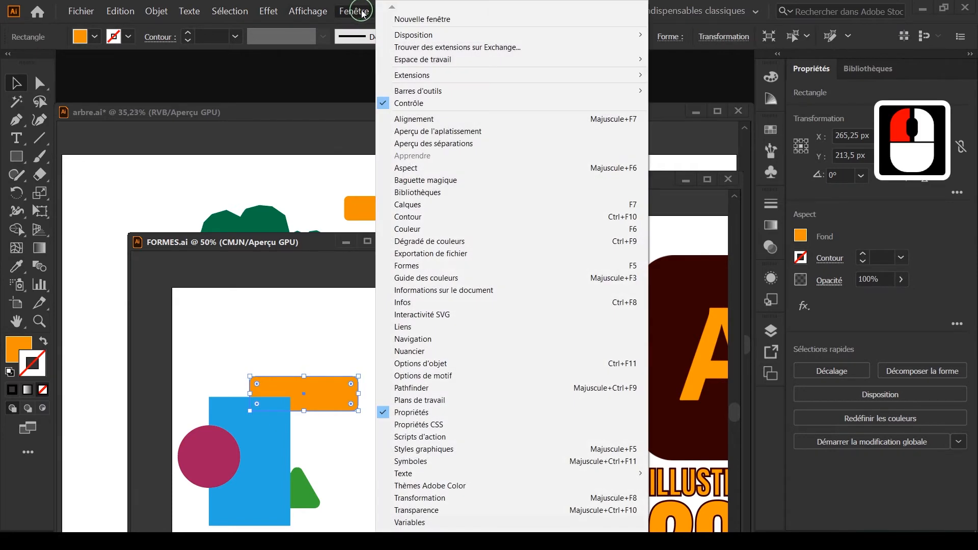
{"action": "mouse_move", "coordinate": [403, 37]}
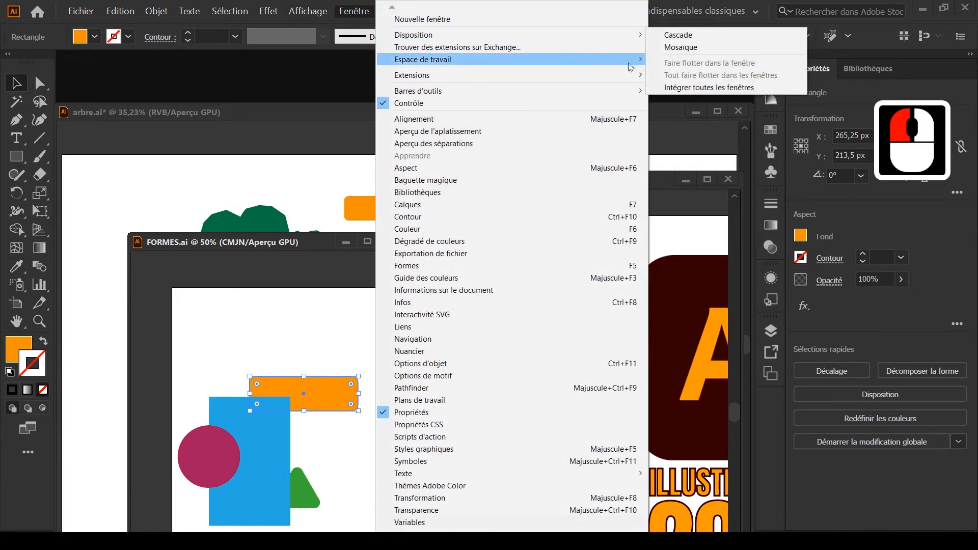
{"action": "left_click", "coordinate": [671, 88]}
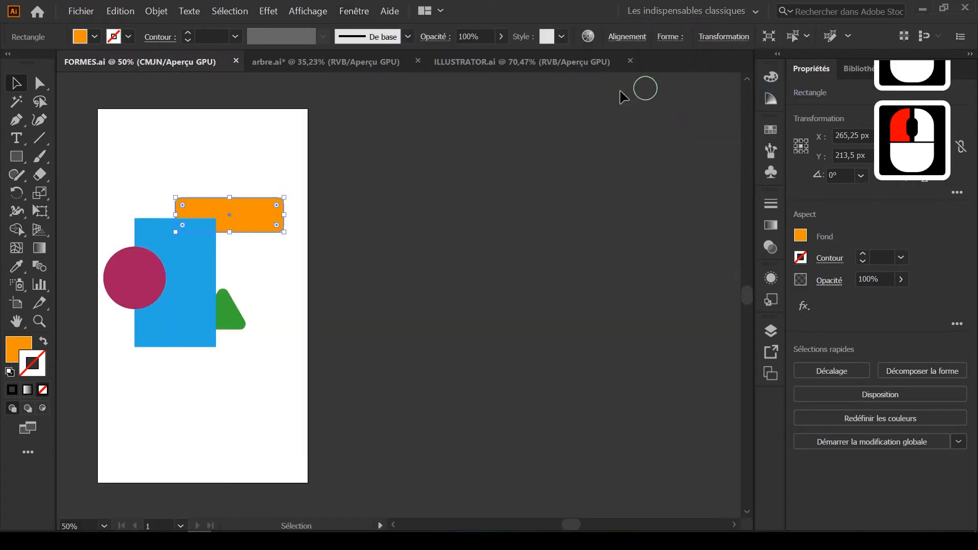
{"action": "left_click", "coordinate": [335, 67]}
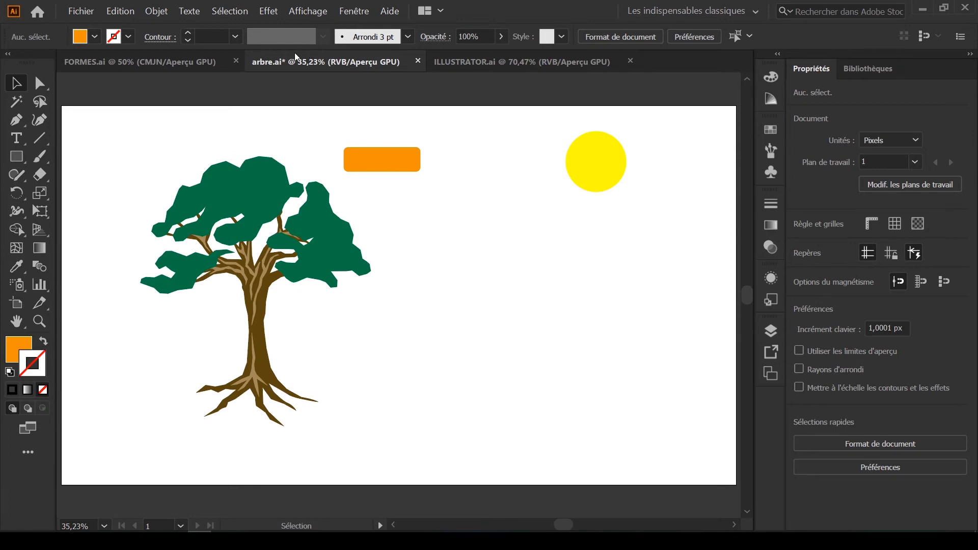
Enable opening documents in new tabs in the user interface preferences and apply the change
{"action": "left_click", "coordinate": [126, 15]}
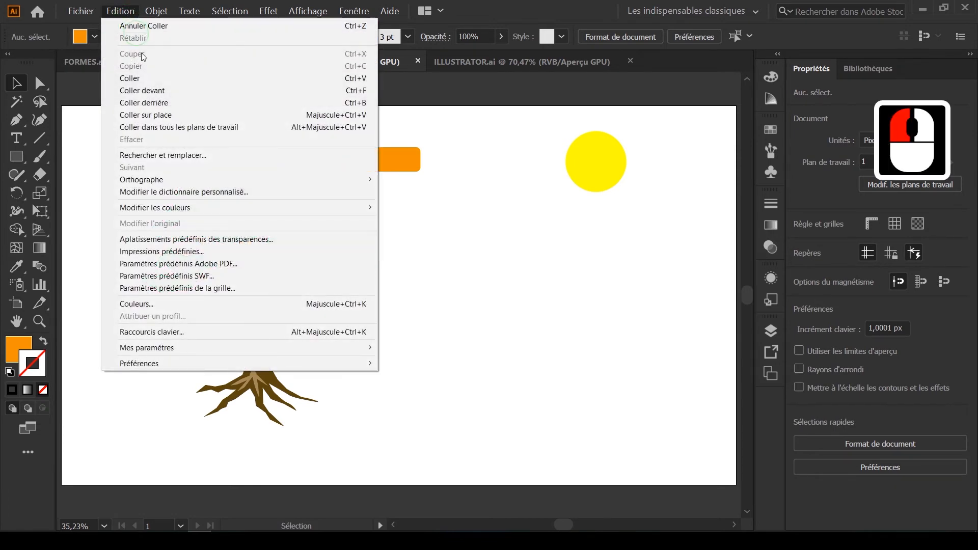
{"action": "mouse_move", "coordinate": [197, 364]}
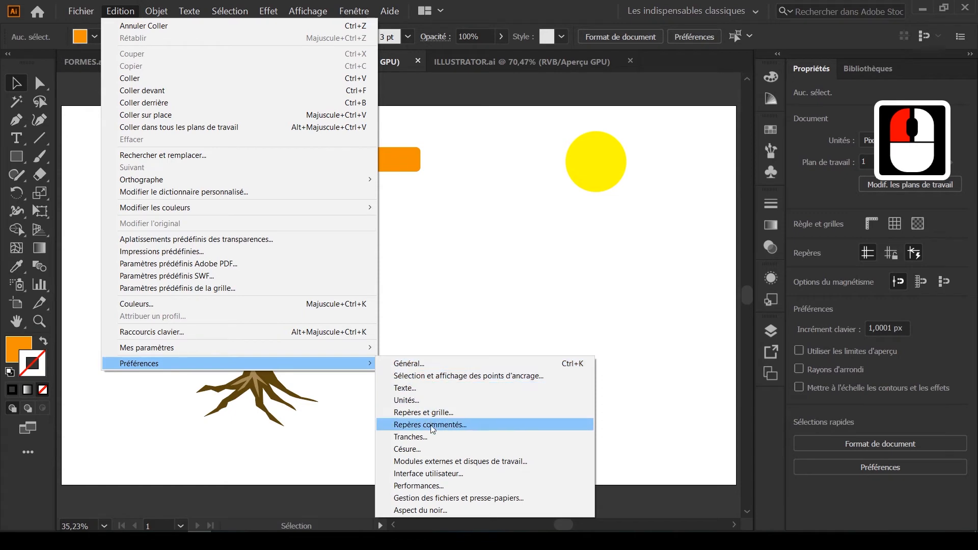
{"action": "left_click", "coordinate": [436, 473]}
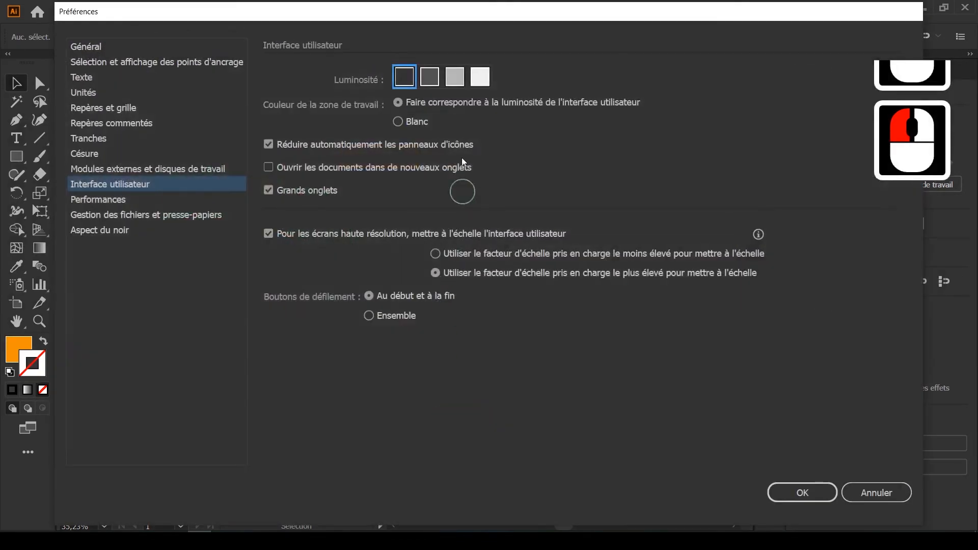
{"action": "left_click_drag", "start_coordinate": [307, 12], "coordinate": [313, 60]}
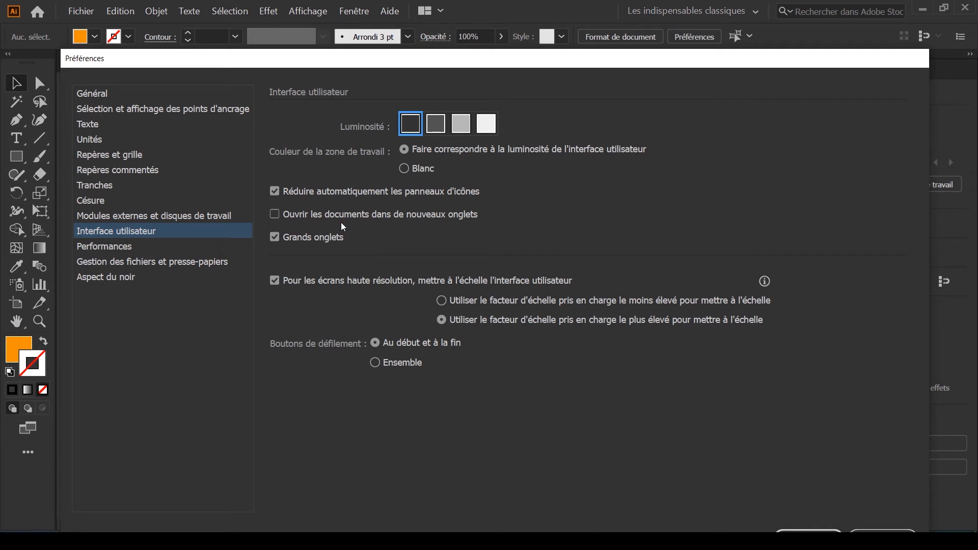
{"action": "left_click", "coordinate": [275, 215]}
{"action": "left_click", "coordinate": [808, 531]}
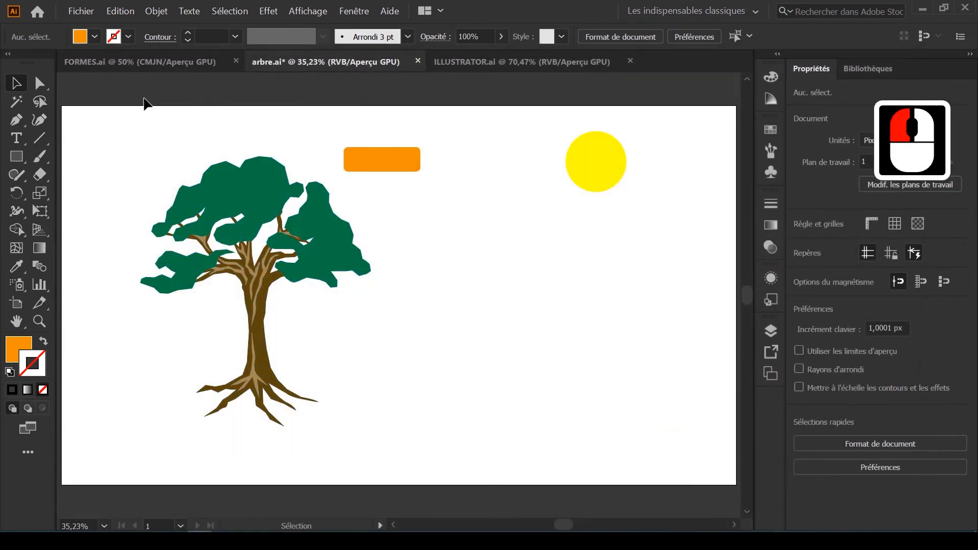
Create a new 1920 x 1080 px document as an extra tab, and close it again
{"action": "left_click", "coordinate": [81, 11]}
{"action": "left_click", "coordinate": [85, 25]}
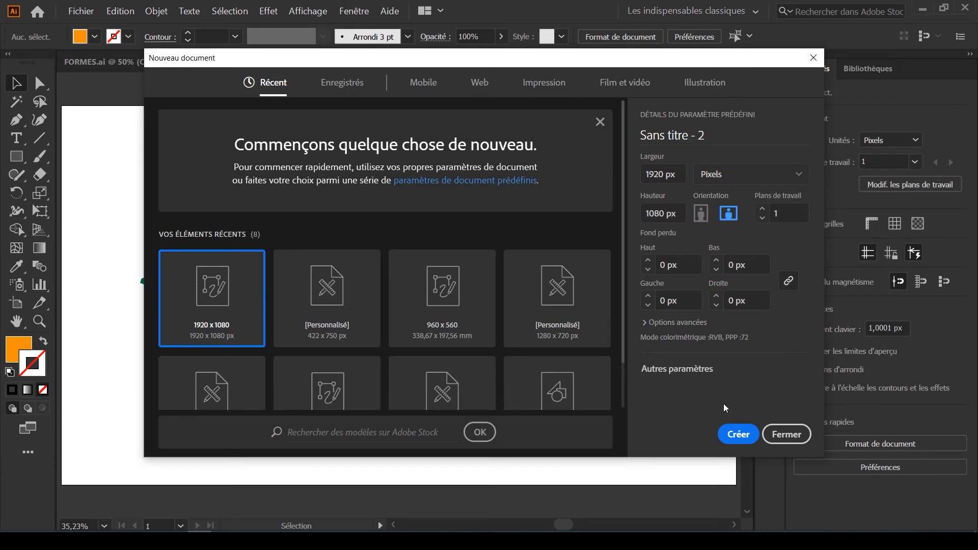
{"action": "left_click", "coordinate": [738, 438]}
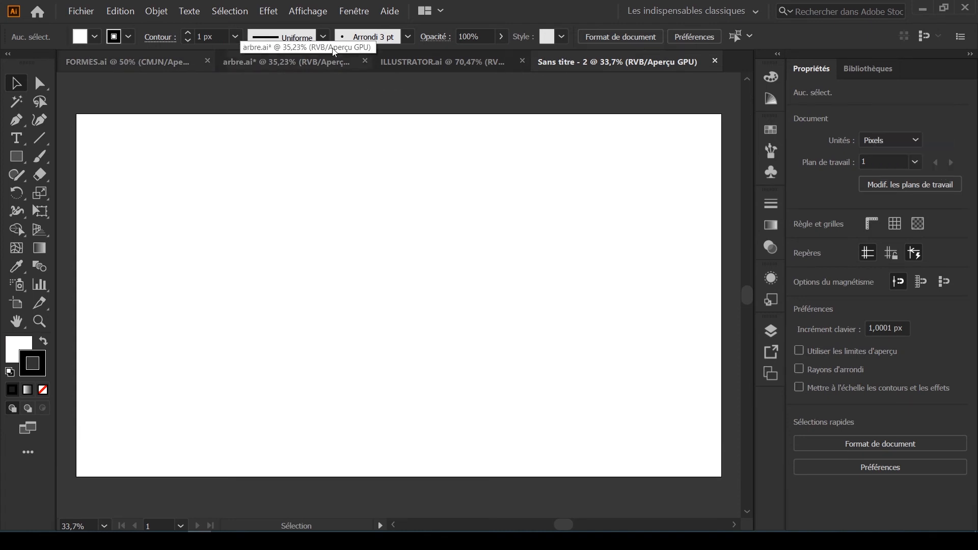
{"action": "left_click", "coordinate": [716, 61]}
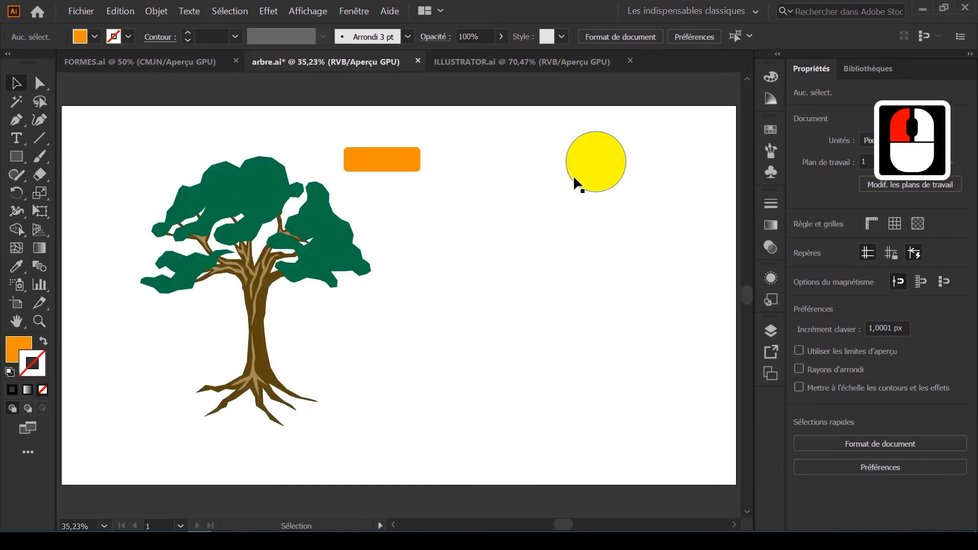
Delete the orange rounded rectangle beside the tree in arbre.ai
{"action": "left_click", "coordinate": [406, 164]}
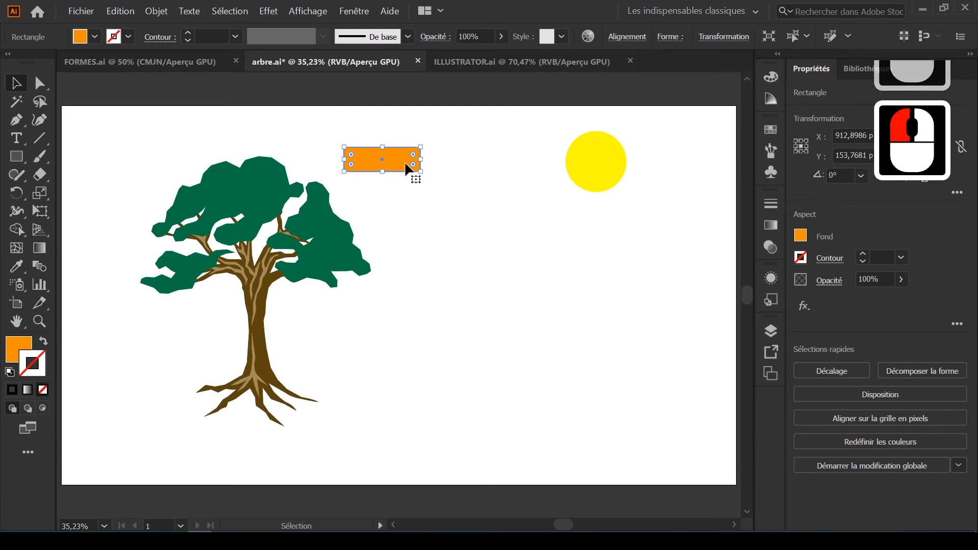
{"action": "key", "text": "Delete"}
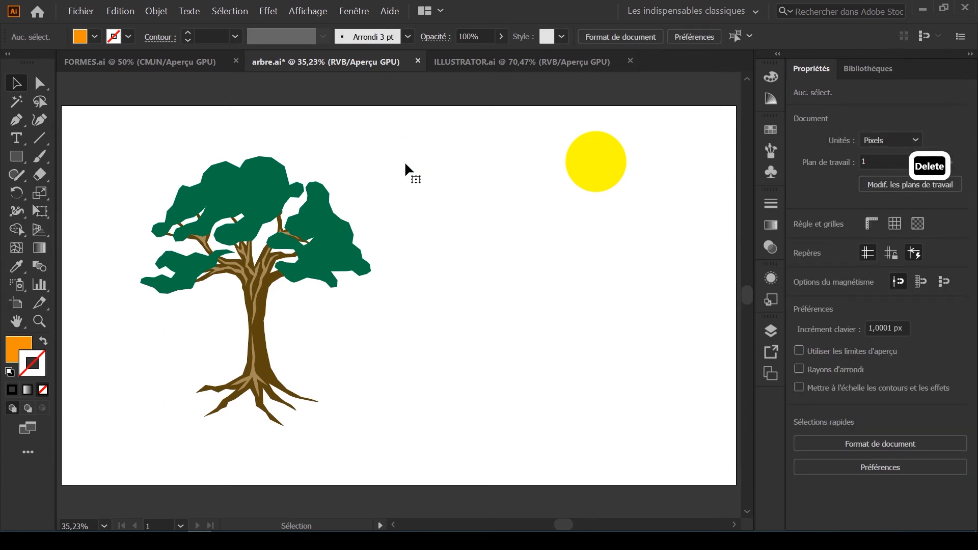
Try the three lighter brightness levels in the user interface preferences, and set the brightness back to Très sombre
{"action": "left_click", "coordinate": [121, 10]}
{"action": "left_click", "coordinate": [178, 364]}
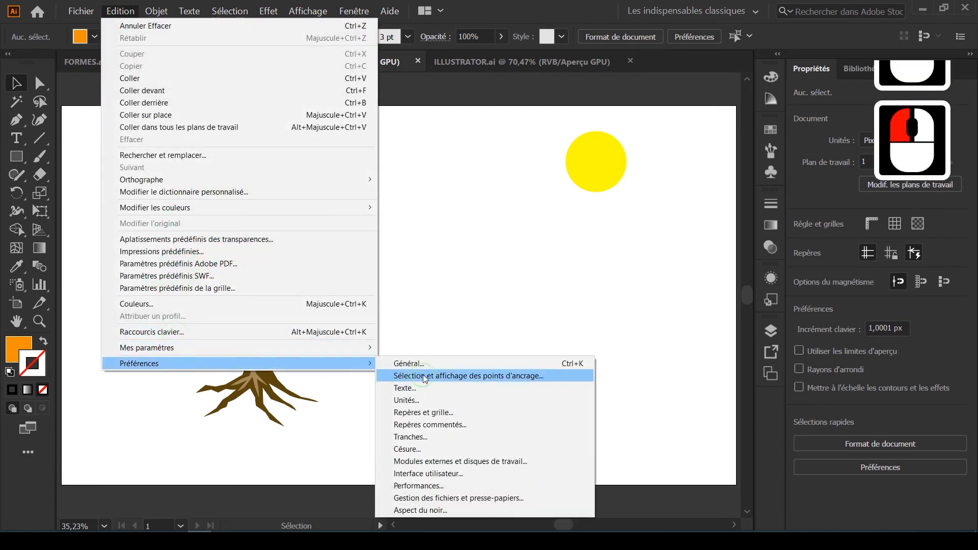
{"action": "left_click", "coordinate": [435, 473]}
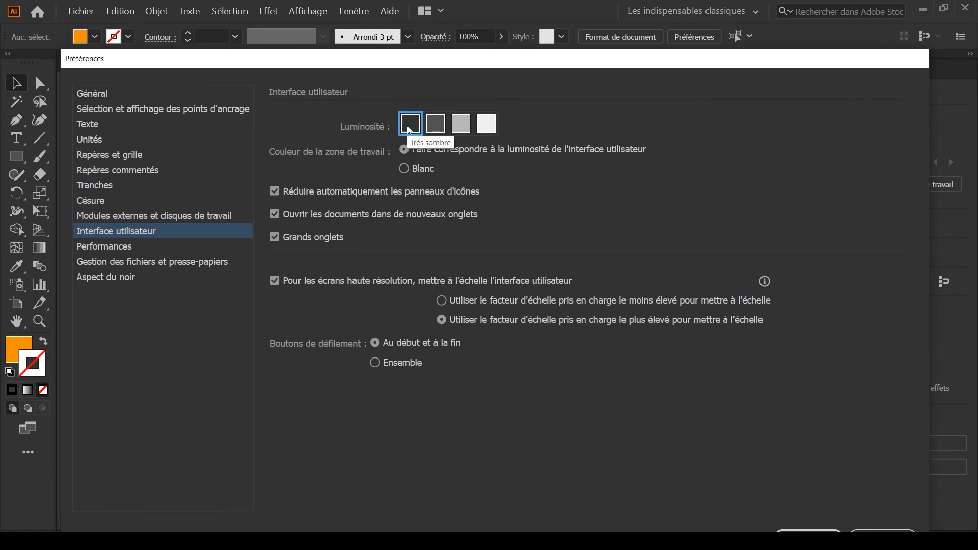
{"action": "left_click", "coordinate": [436, 127]}
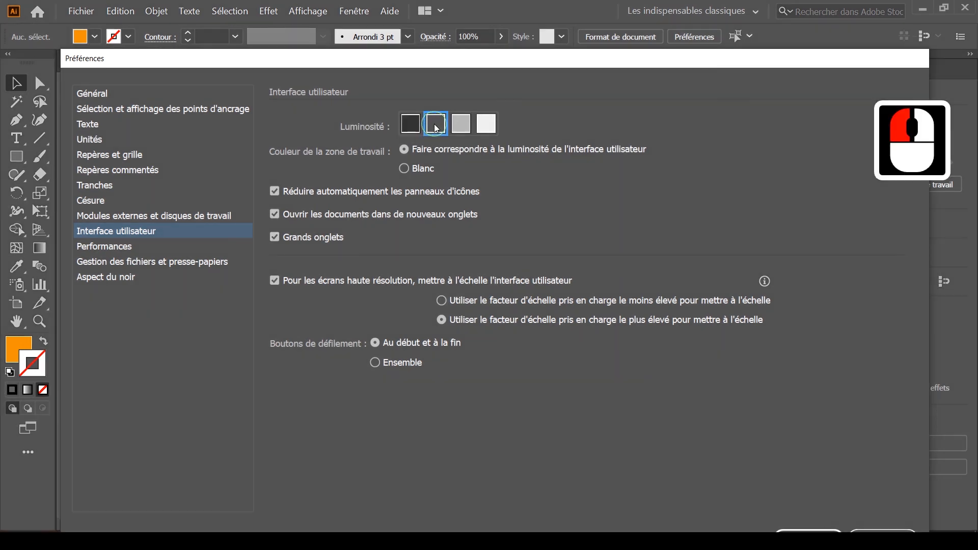
{"action": "left_click", "coordinate": [464, 127]}
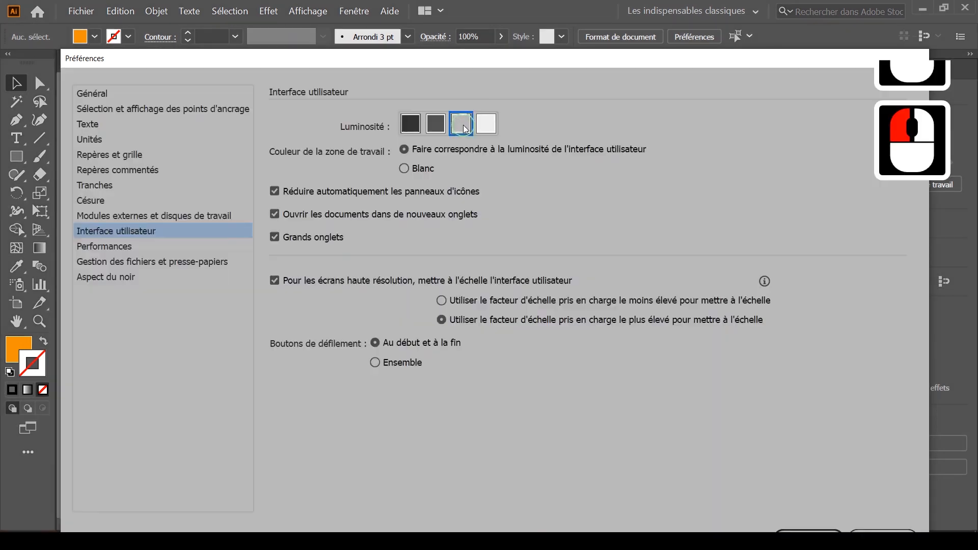
{"action": "left_click", "coordinate": [488, 127]}
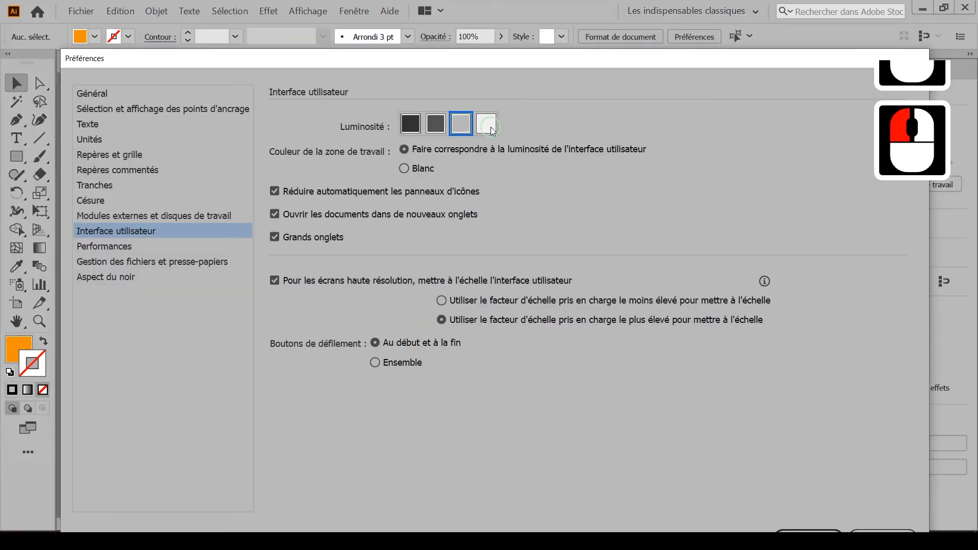
{"action": "left_click", "coordinate": [412, 128]}
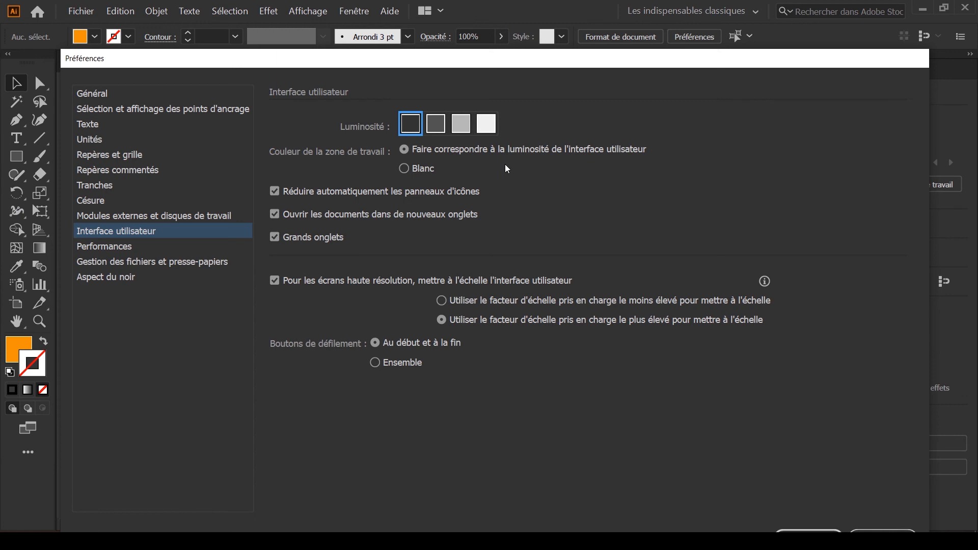
Try the Blanc canvas colour, set it back to match the interface brightness, and accept the preferences
{"action": "left_click", "coordinate": [405, 169]}
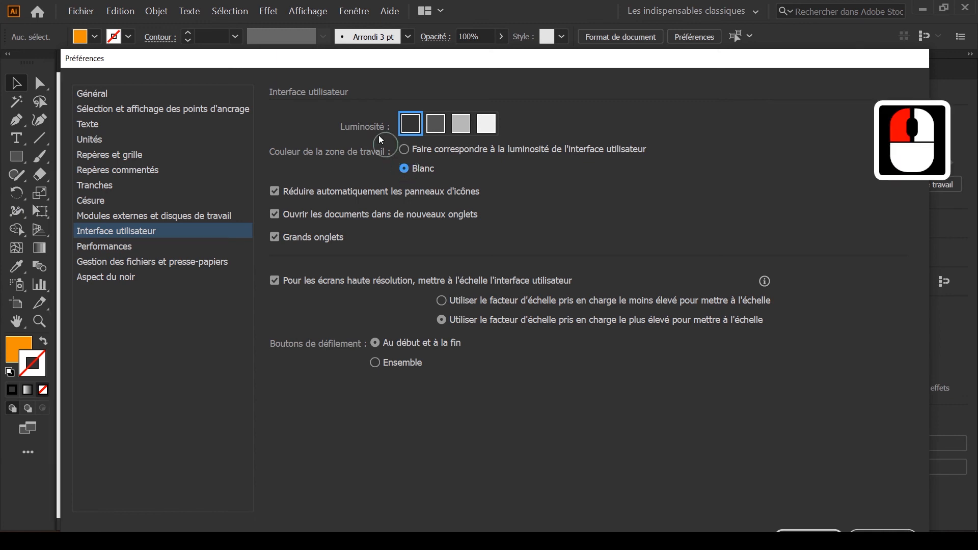
{"action": "left_click_drag", "start_coordinate": [344, 65], "coordinate": [491, 66]}
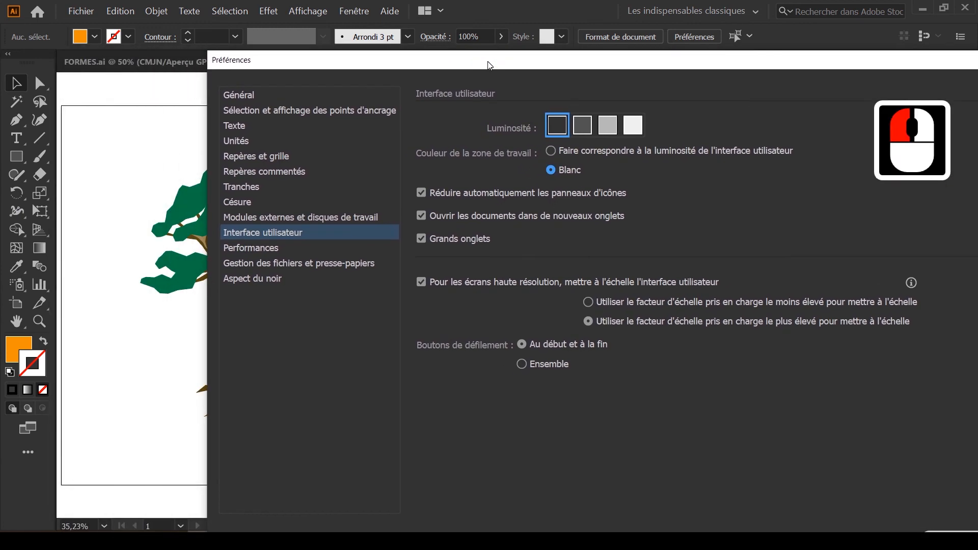
{"action": "double_click", "coordinate": [552, 151]}
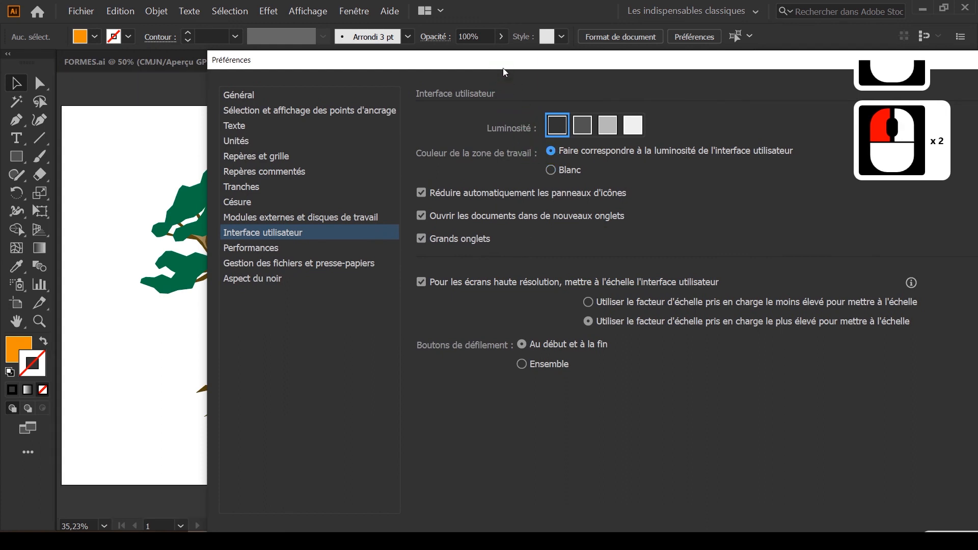
{"action": "left_click_drag", "start_coordinate": [507, 70], "coordinate": [381, 68]}
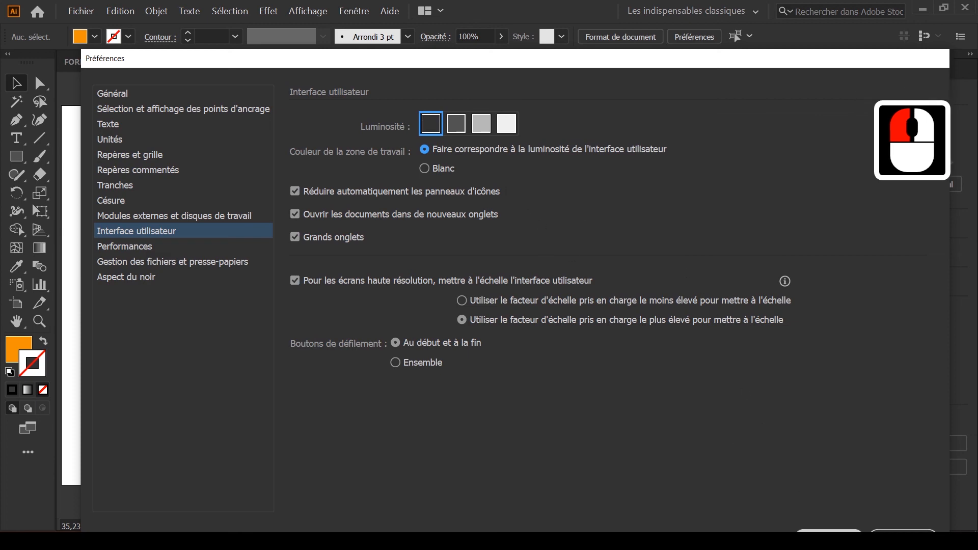
{"action": "left_click", "coordinate": [829, 530]}
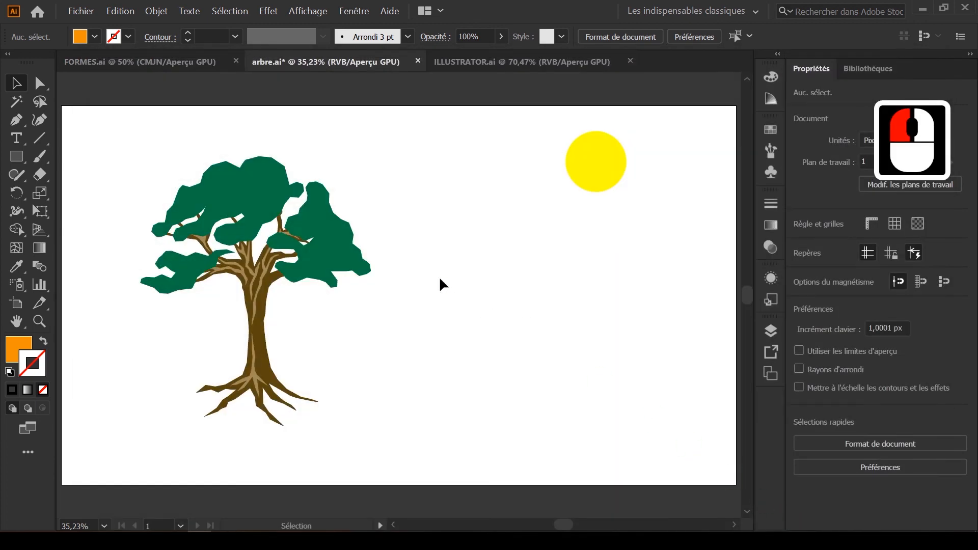